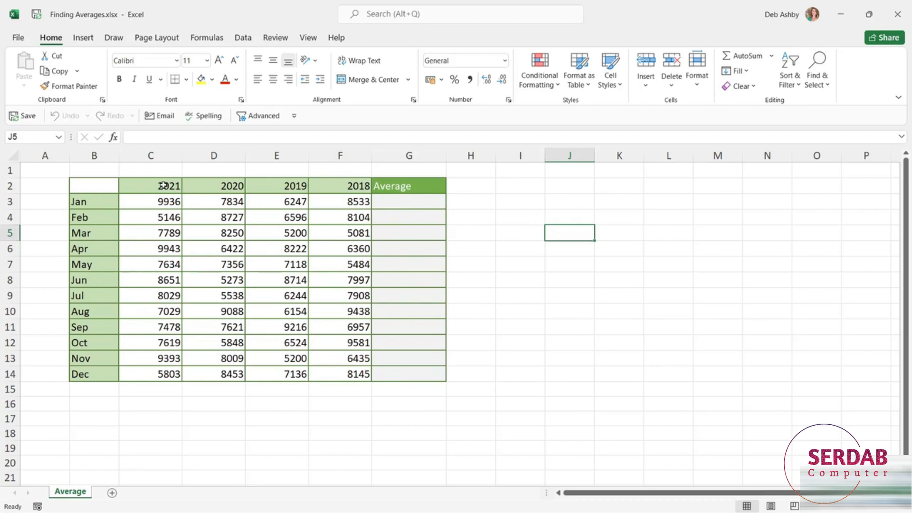
pyautogui.moveTo(163, 186); pyautogui.dragTo(342, 185)
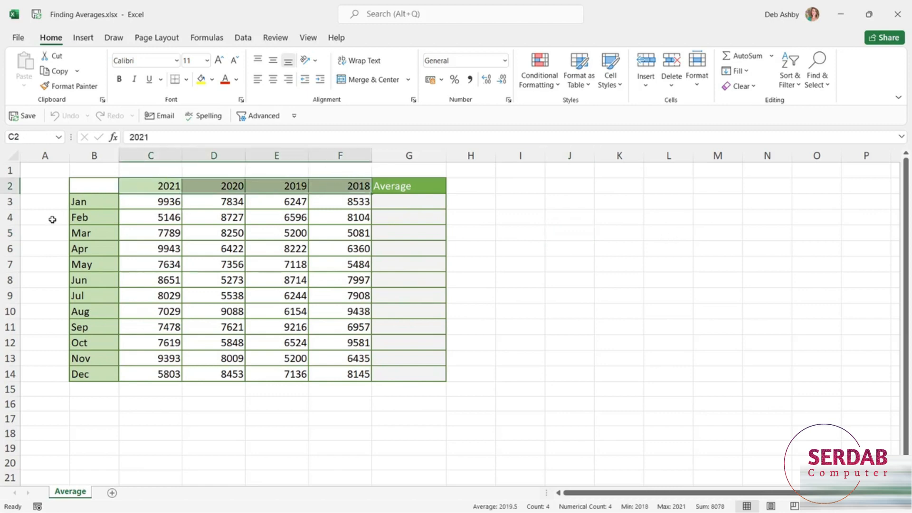
pyautogui.moveTo(86, 202); pyautogui.dragTo(90, 374)
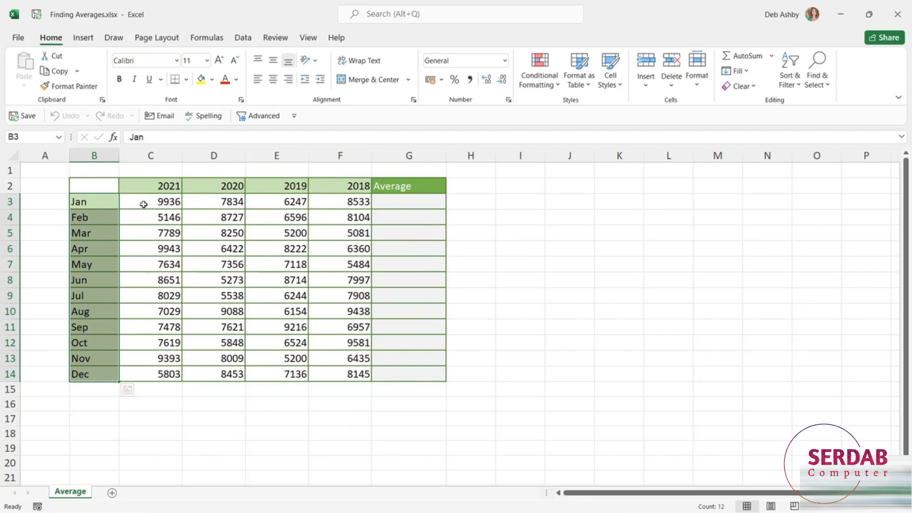
pyautogui.click(407, 203)
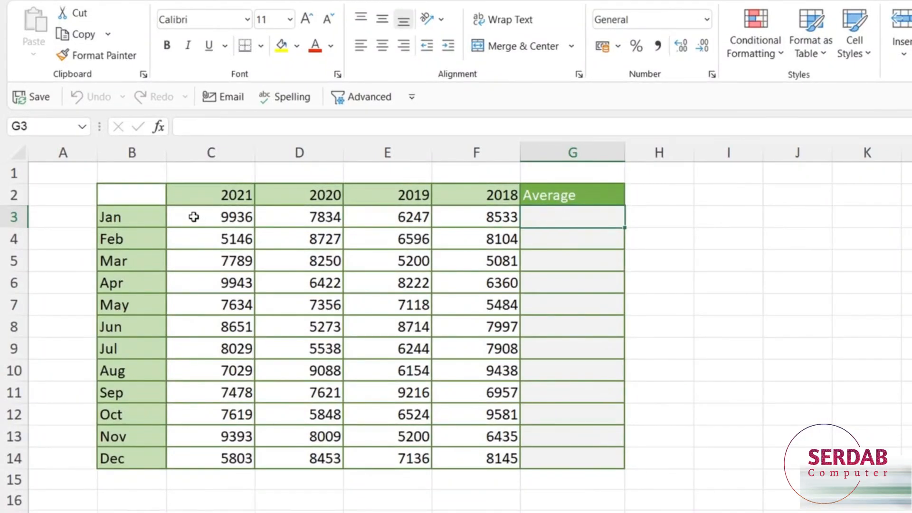
pyautogui.click(240, 216)
pyautogui.moveTo(240, 217); pyautogui.dragTo(485, 217)
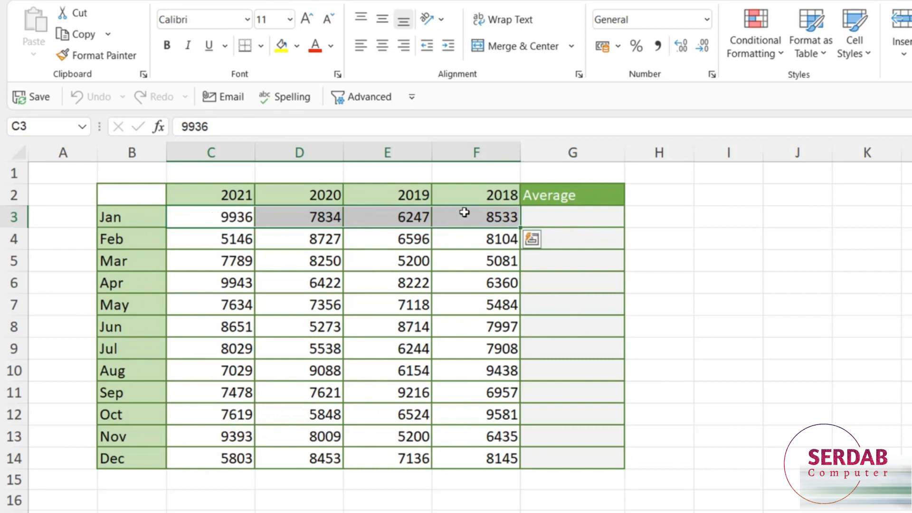
# Calculate January's average in G3 with the formula =AVERAGE(C3:F3) and select February's average cell G4
pyautogui.click(542, 220)
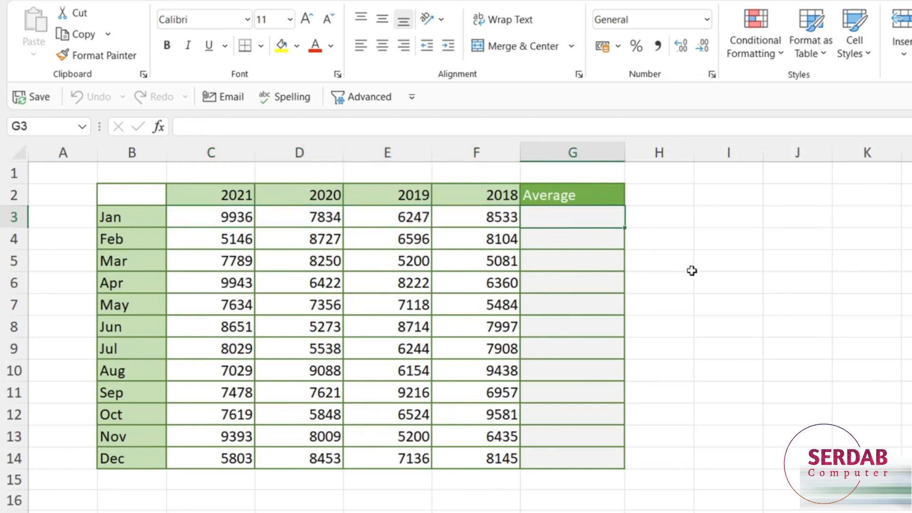
pyautogui.write('=averag')
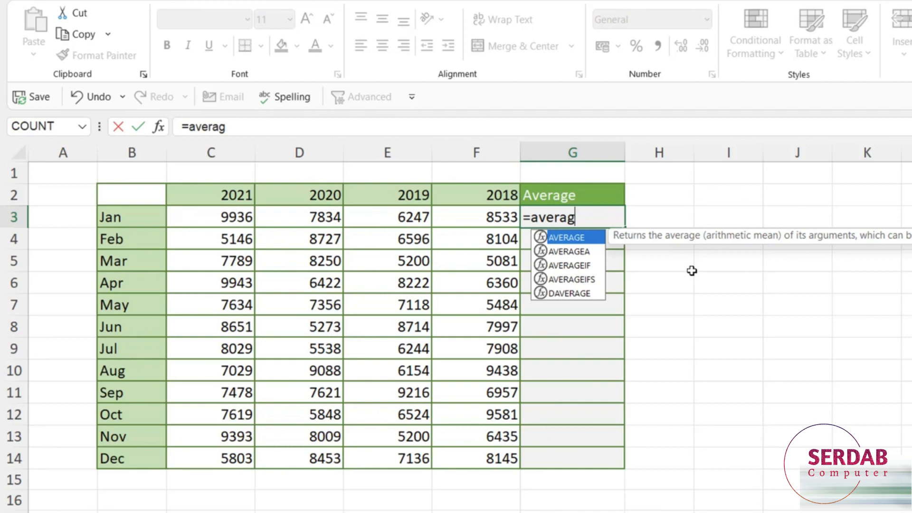
pyautogui.press('Tab')
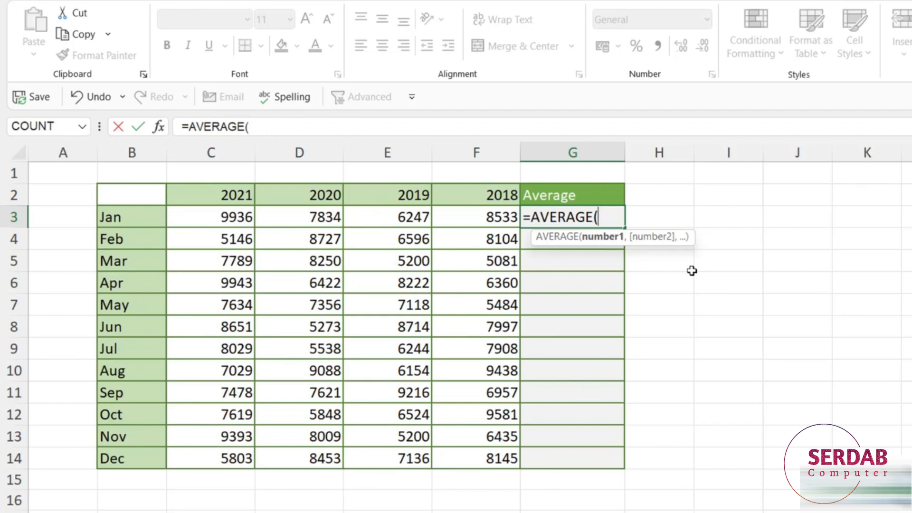
pyautogui.moveTo(198, 216); pyautogui.dragTo(483, 208)
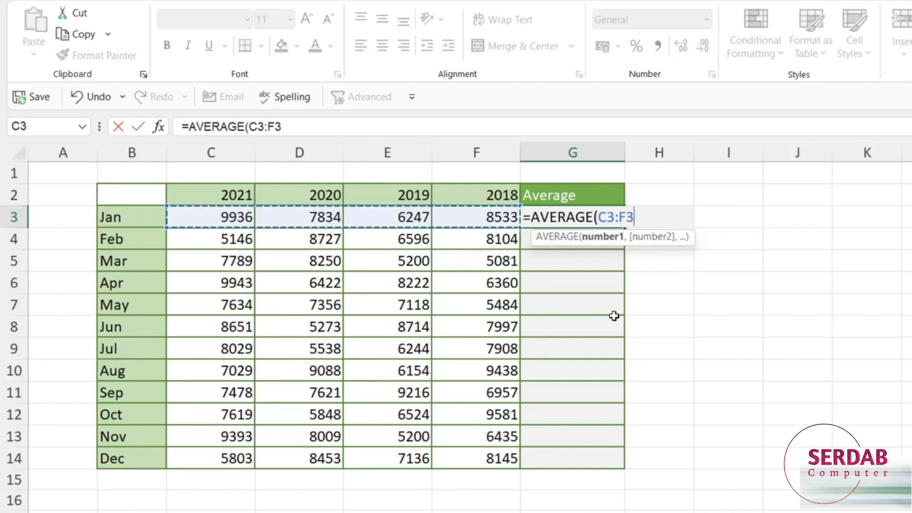
pyautogui.write(')')
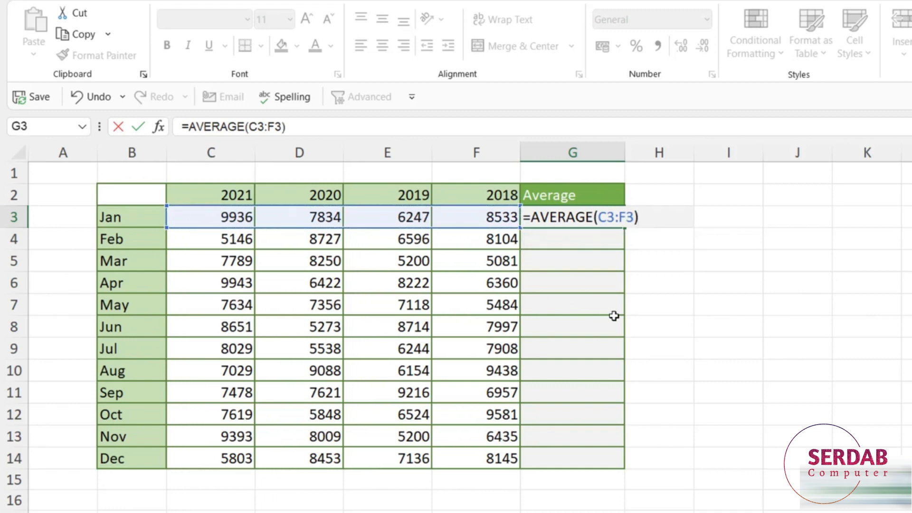
pyautogui.hotkey('ctrl', 'Return')
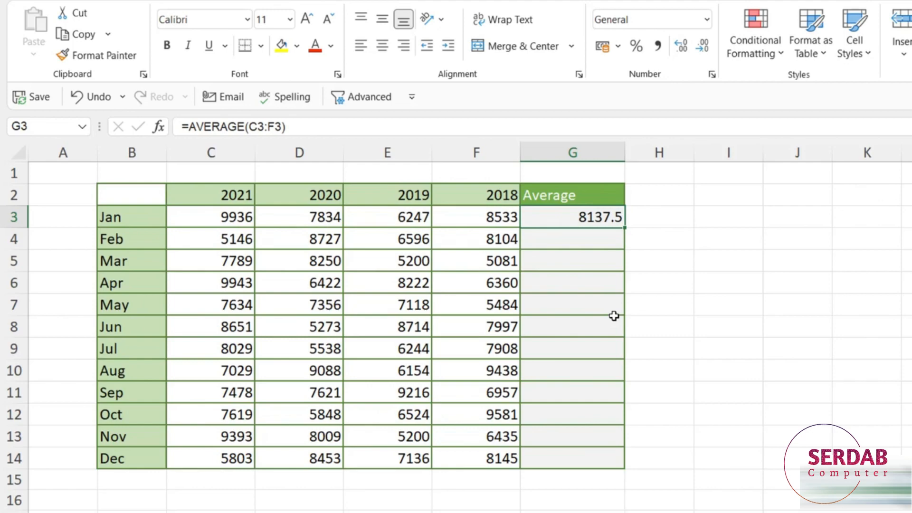
pyautogui.click(576, 245)
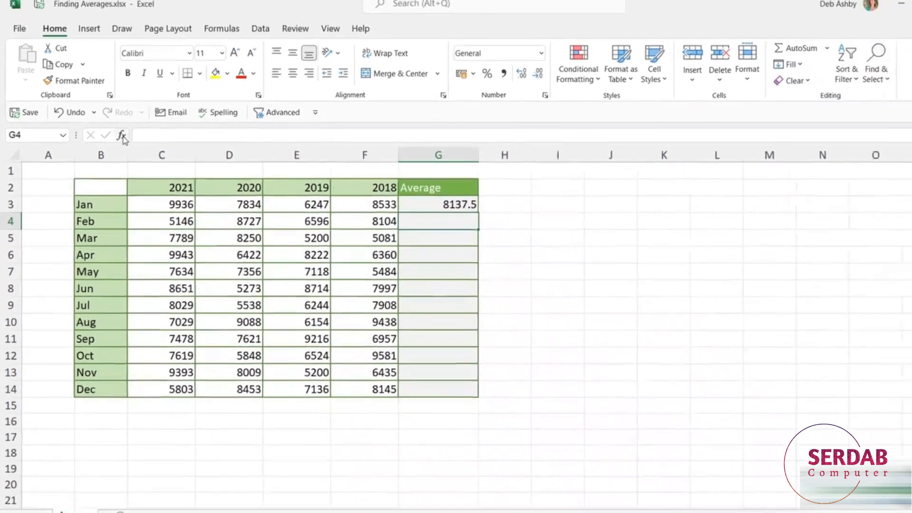
pyautogui.click(155, 127)
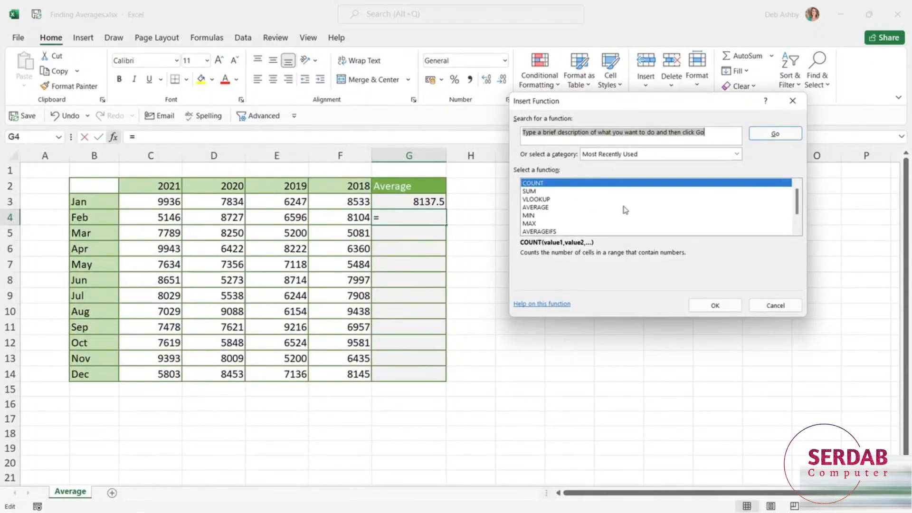
pyautogui.write('average')
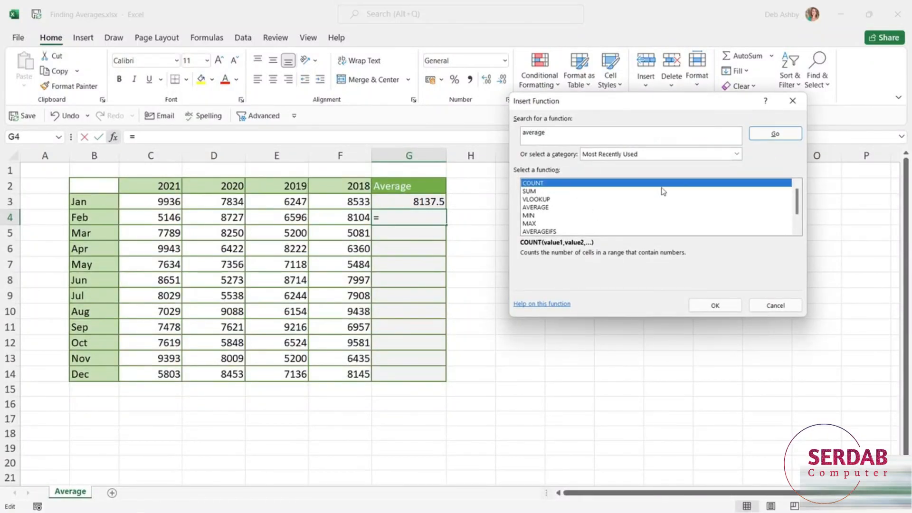
pyautogui.click(775, 134)
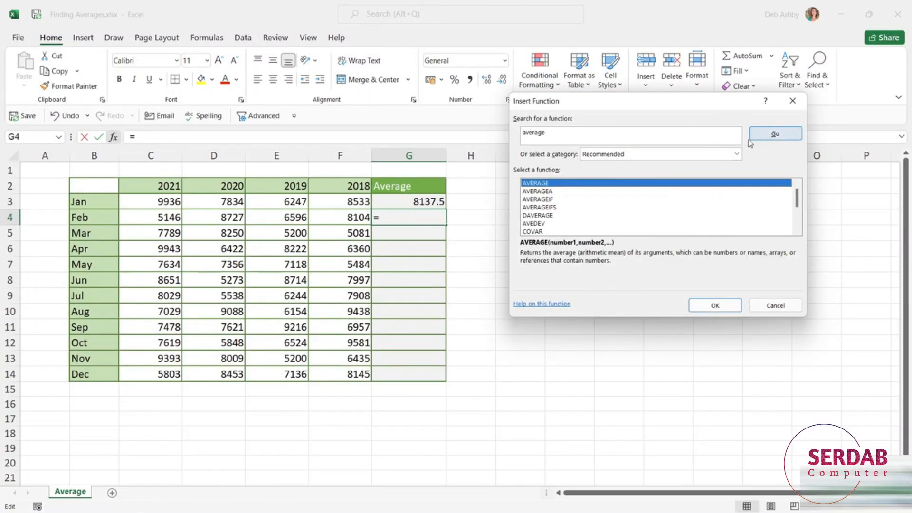
pyautogui.doubleClick(565, 184)
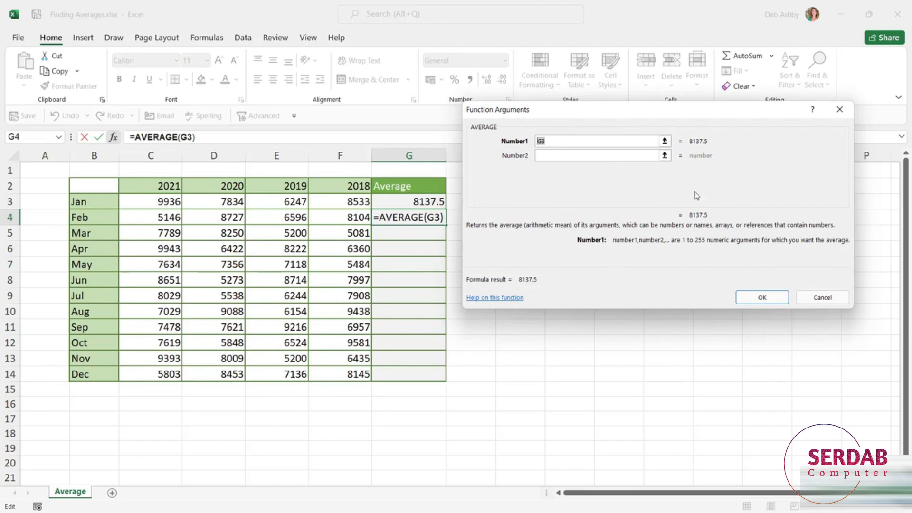
pyautogui.click(823, 299)
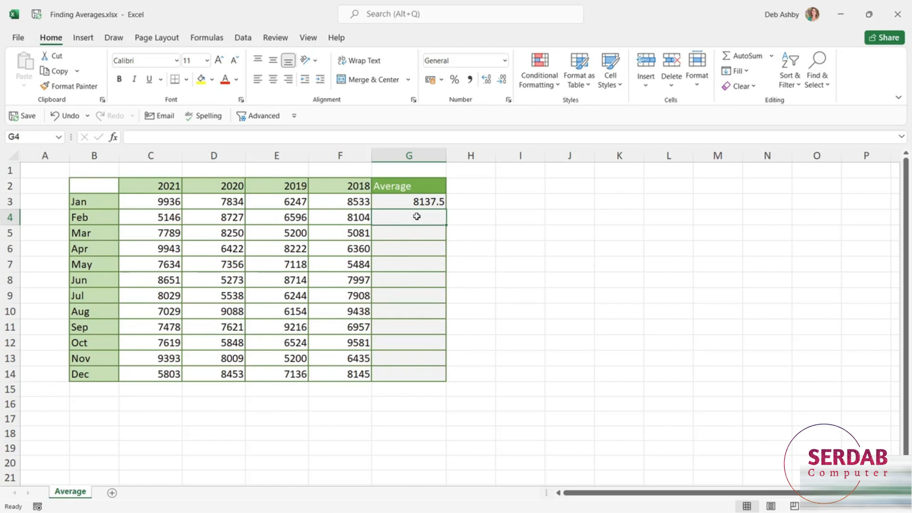
# Insert the AutoSum Average function in G4 and set its range to February's values, C4:F4
pyautogui.click(208, 40)
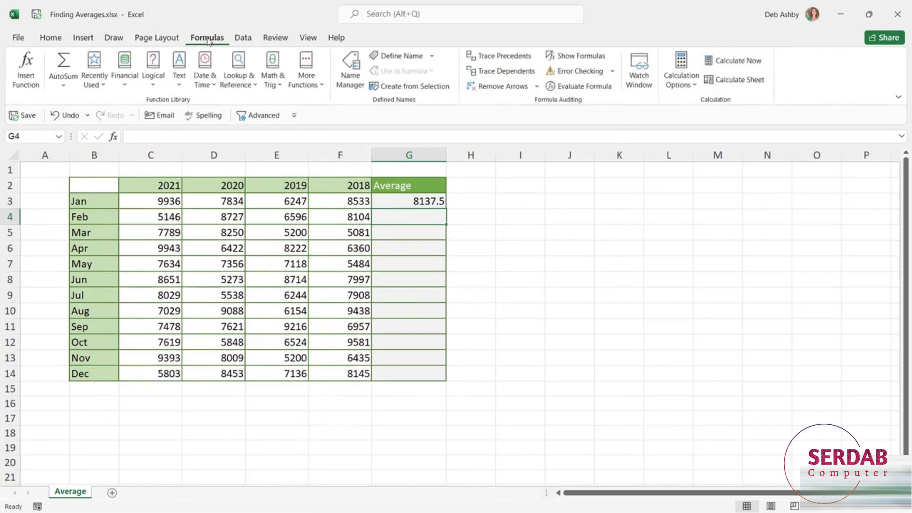
pyautogui.click(63, 86)
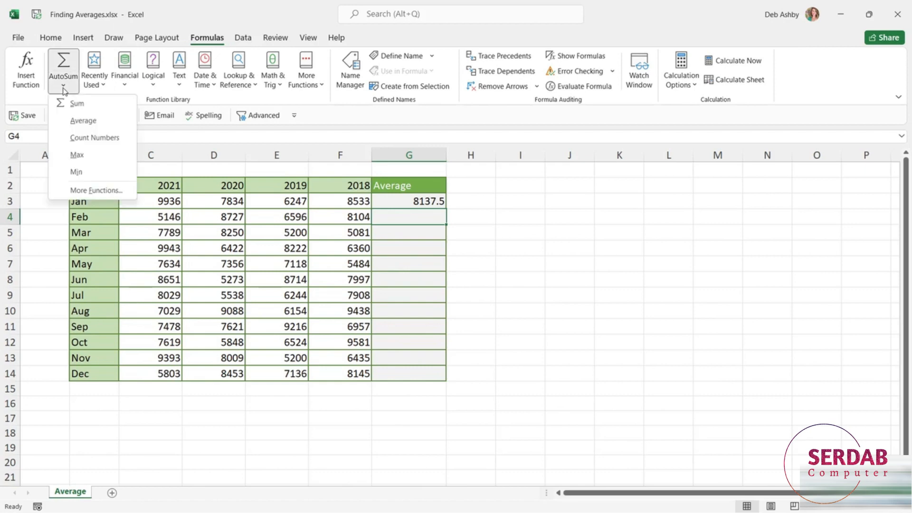
pyautogui.click(83, 121)
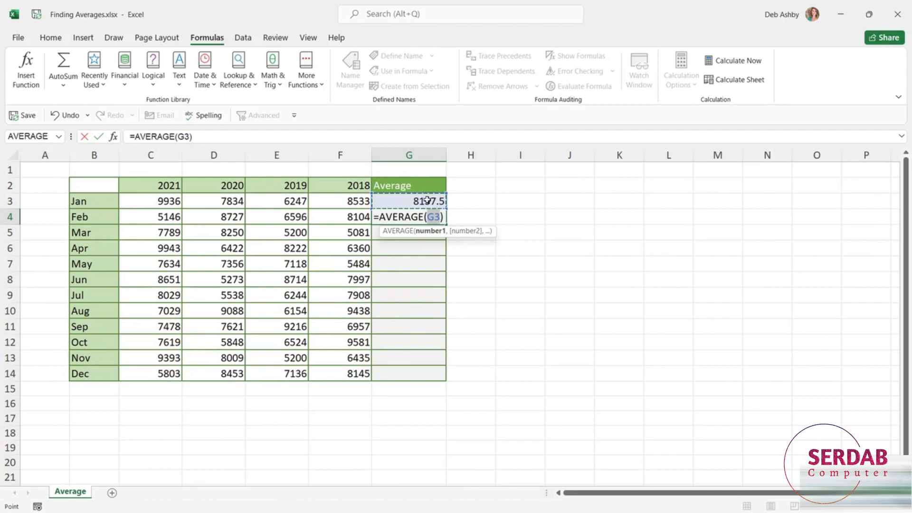
pyautogui.moveTo(169, 216); pyautogui.dragTo(352, 217)
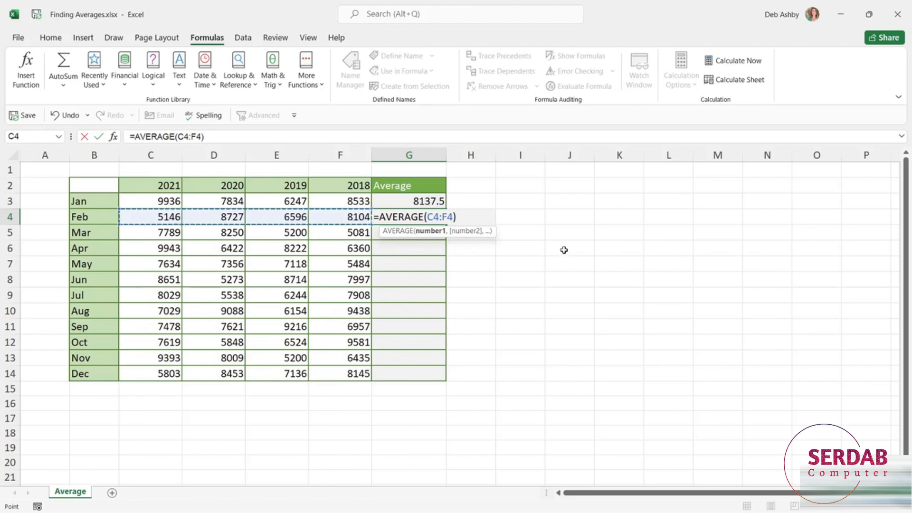
pyautogui.hotkey('ctrl', 'Return')
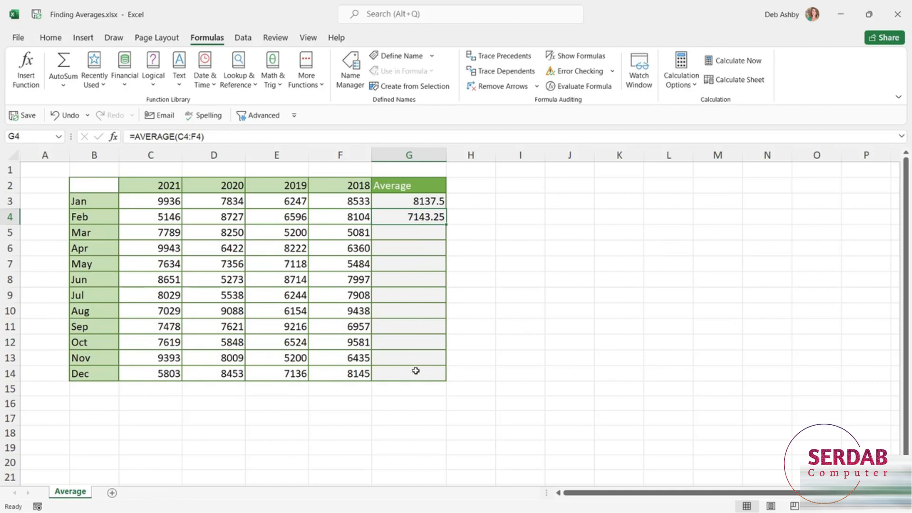
pyautogui.moveTo(418, 231); pyautogui.dragTo(421, 376)
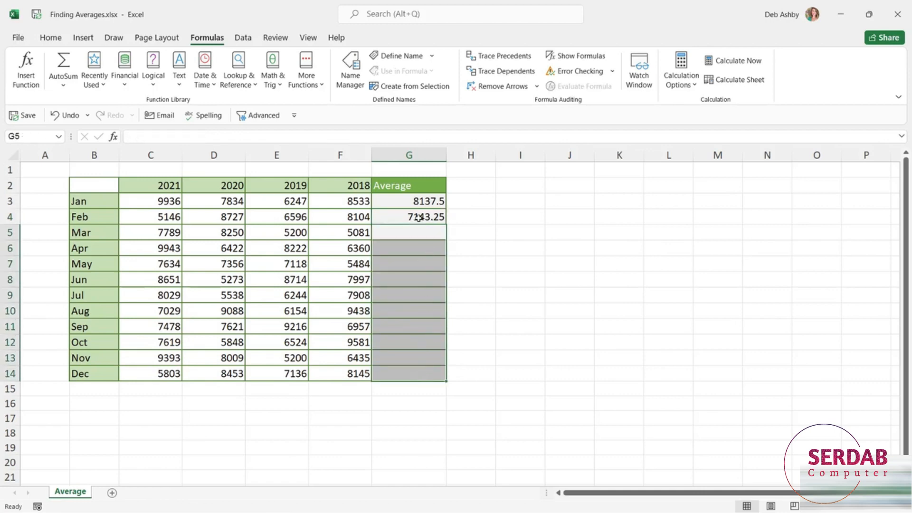
pyautogui.click(415, 219)
pyautogui.click(410, 234)
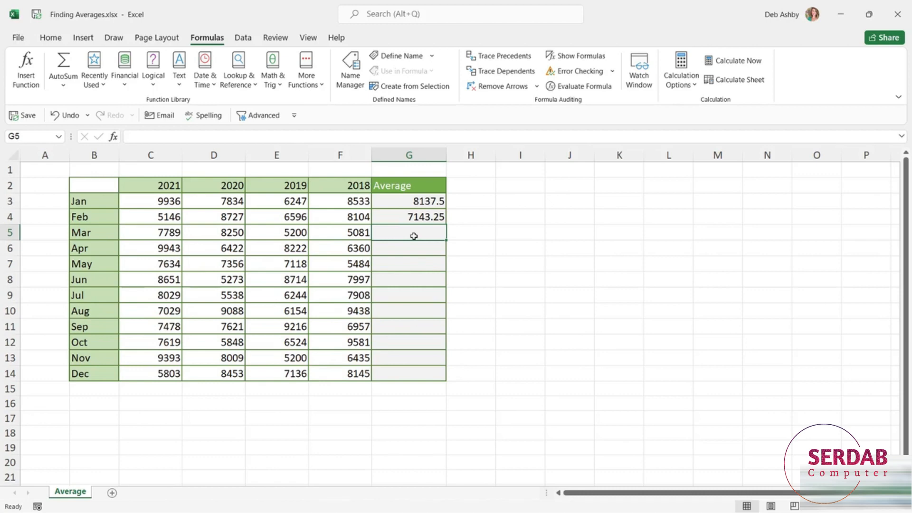
# Fill February's average formula from G4 down to December in G14
pyautogui.click(424, 217)
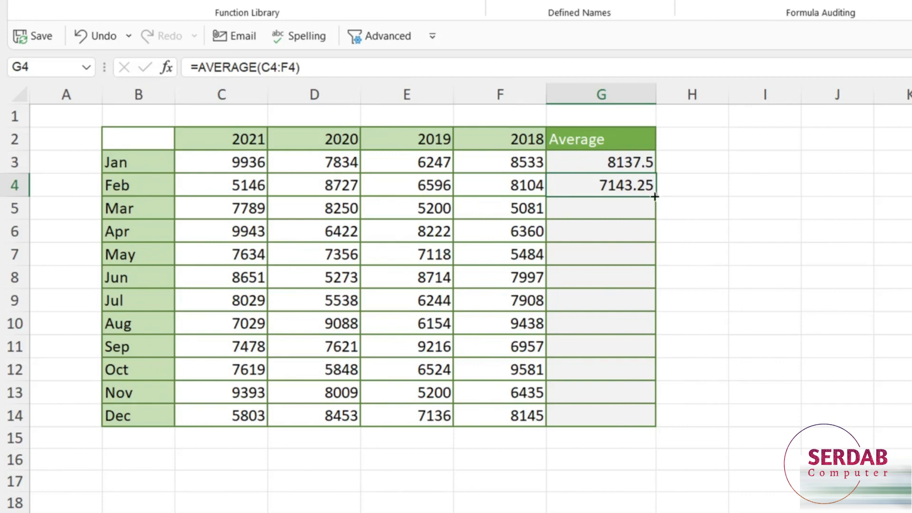
pyautogui.moveTo(657, 197); pyautogui.dragTo(656, 426)
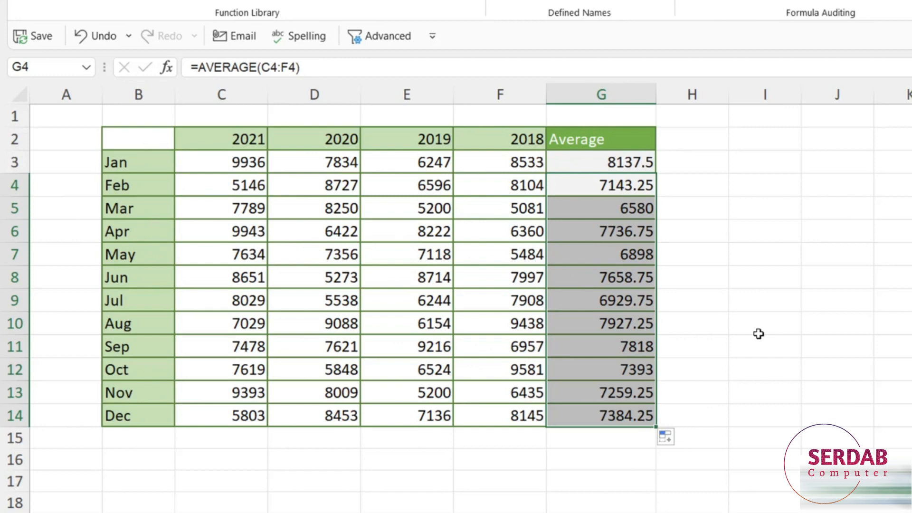
pyautogui.hotkey('ctrl', 'z')
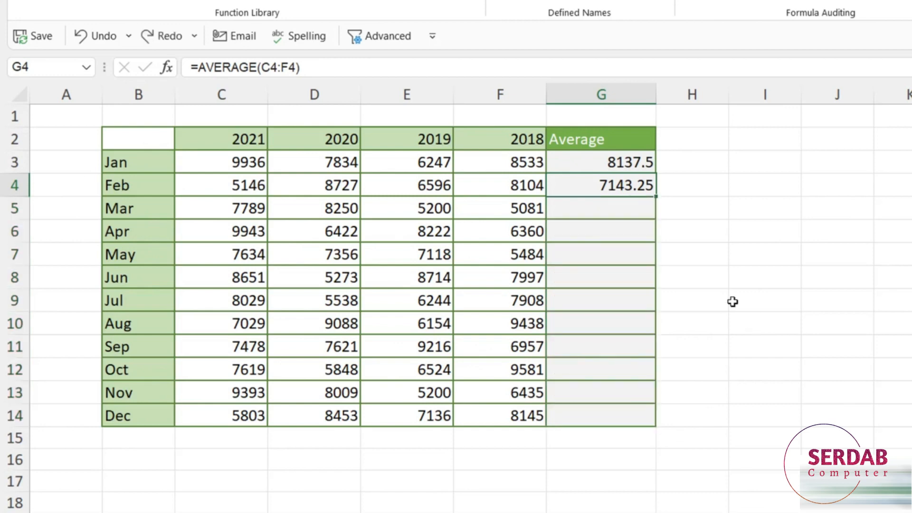
pyautogui.doubleClick(656, 197)
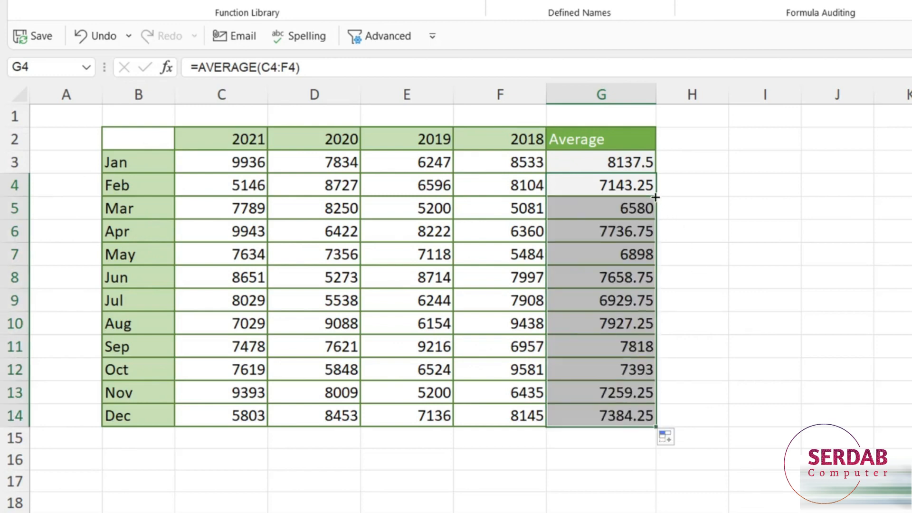
pyautogui.click(753, 206)
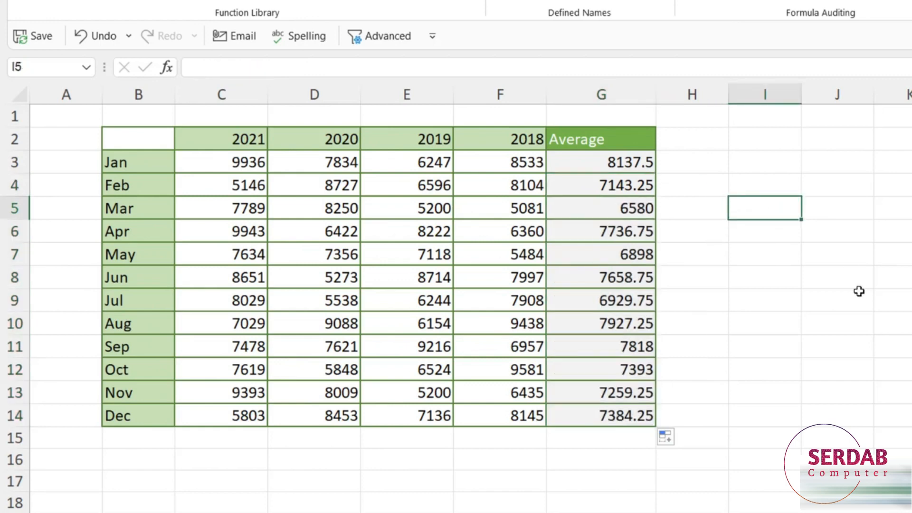
# Inspect the July average formula in G9 and the cells it references
pyautogui.click(580, 299)
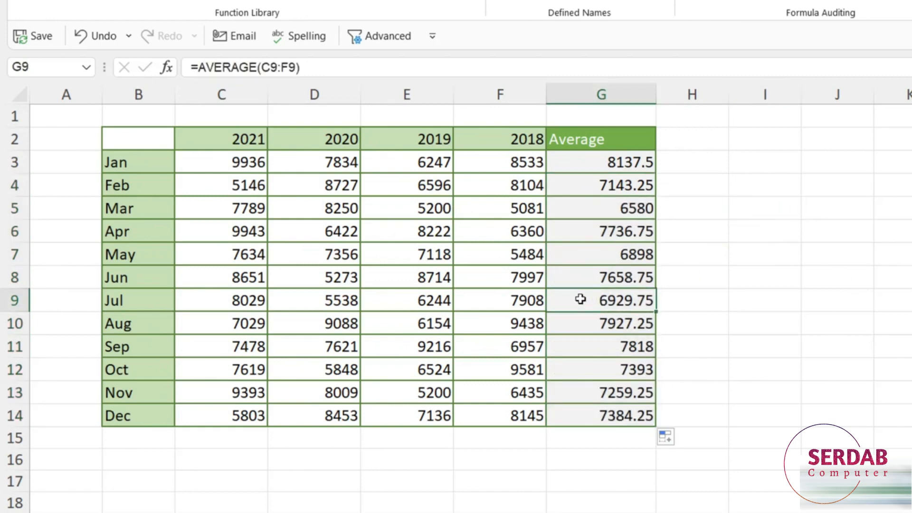
pyautogui.doubleClick(608, 299)
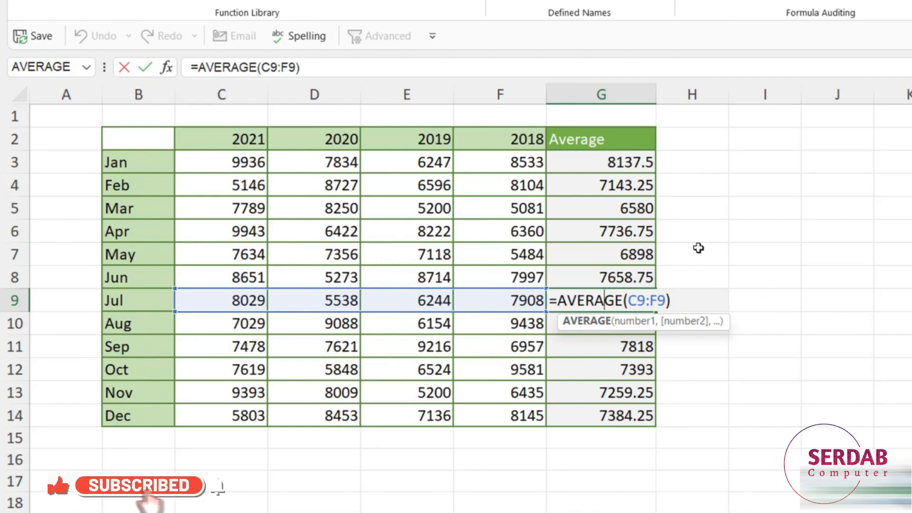
pyautogui.hotkey('ctrl', 'Return')
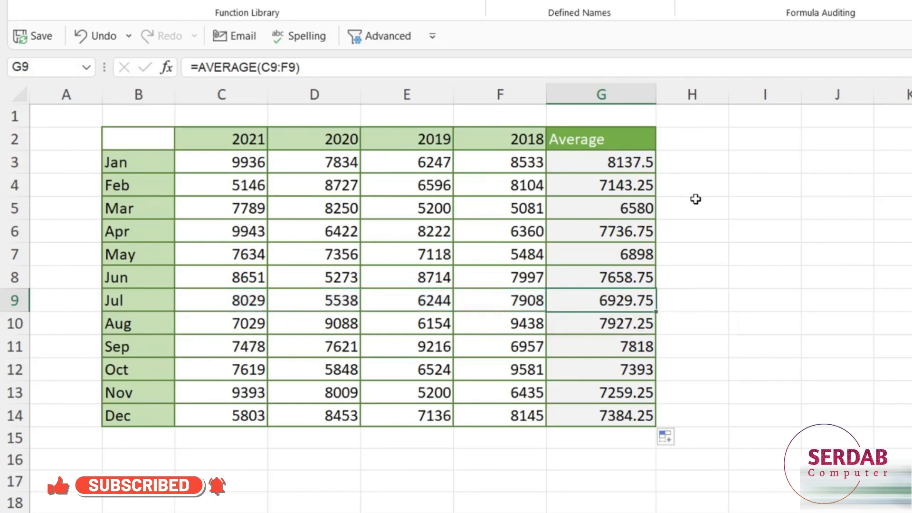